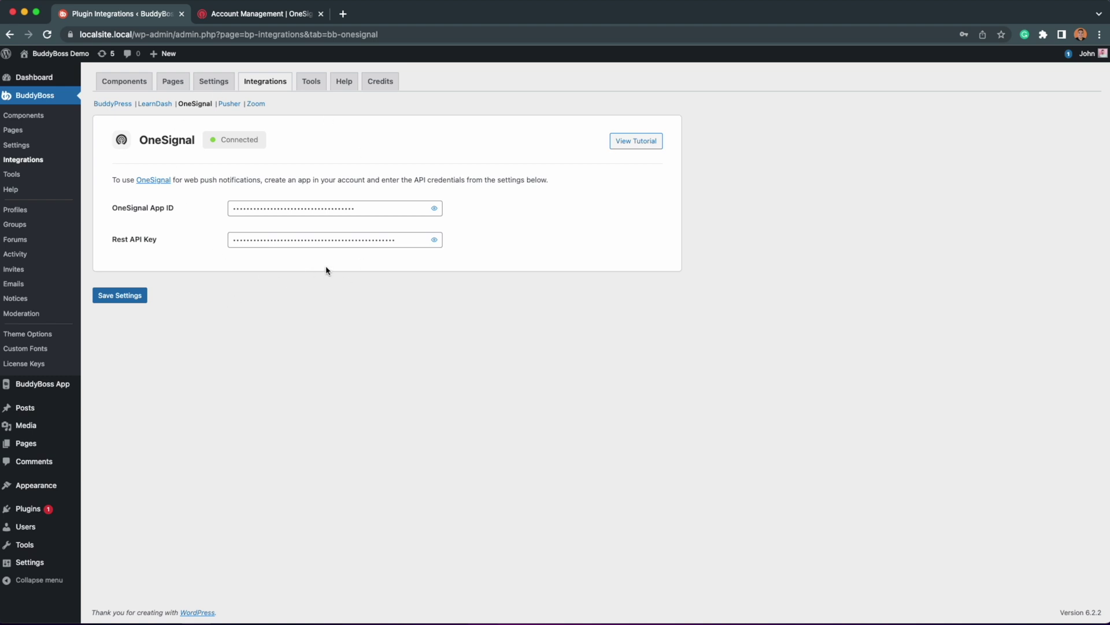
- Switch to the OneSignal Account Management browser tab
click(248, 13)
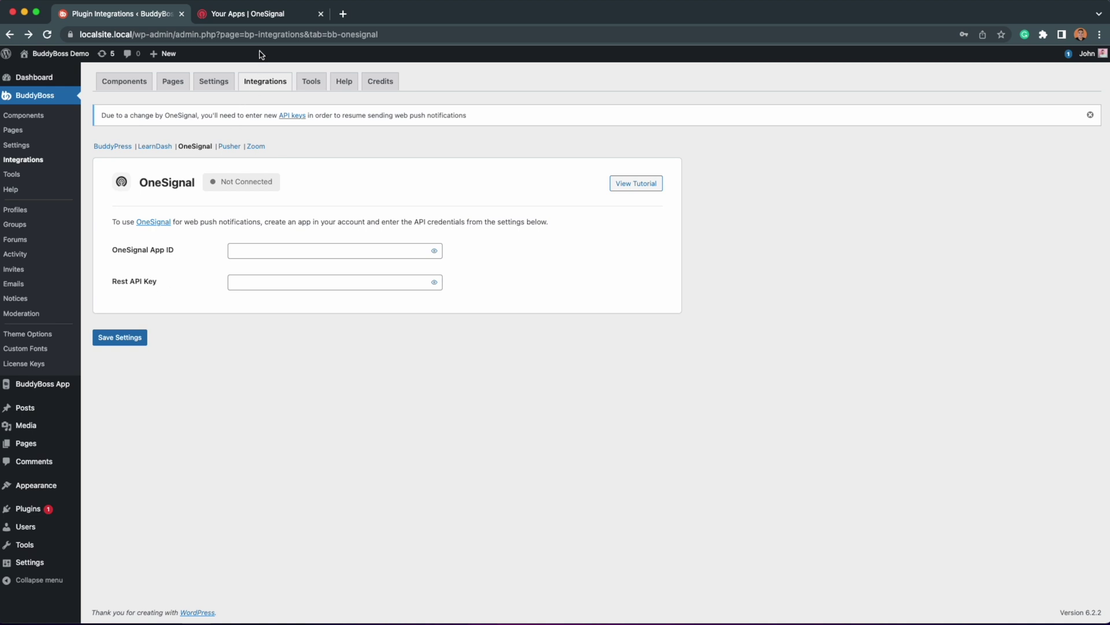
- Open the BuddyBoss Demo app from the OneSignal app list and go to its Settings
click(269, 18)
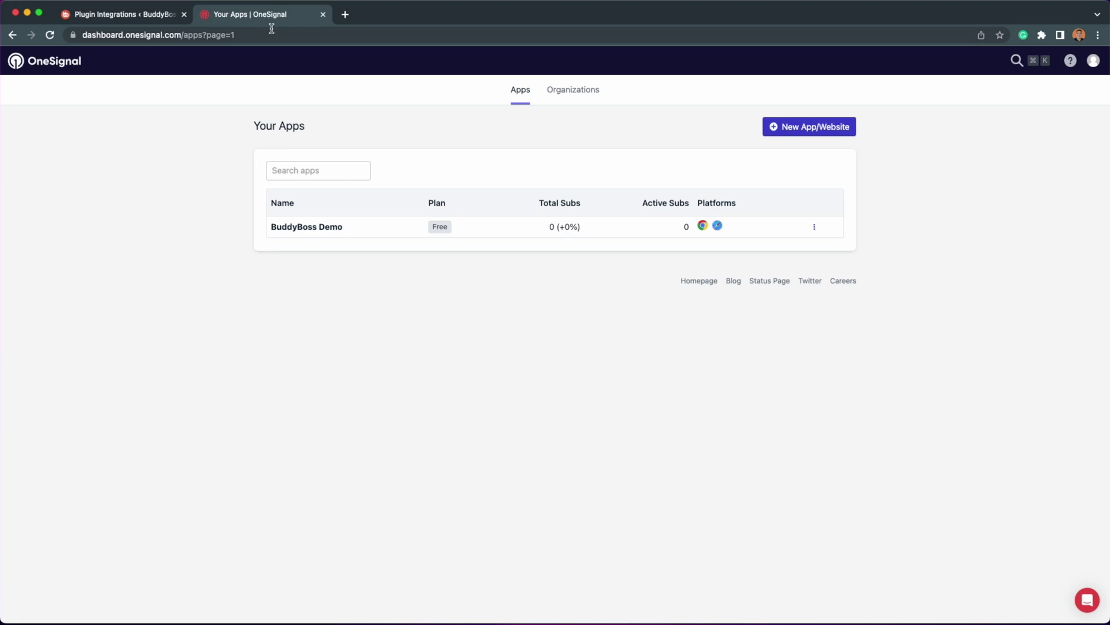
click(310, 227)
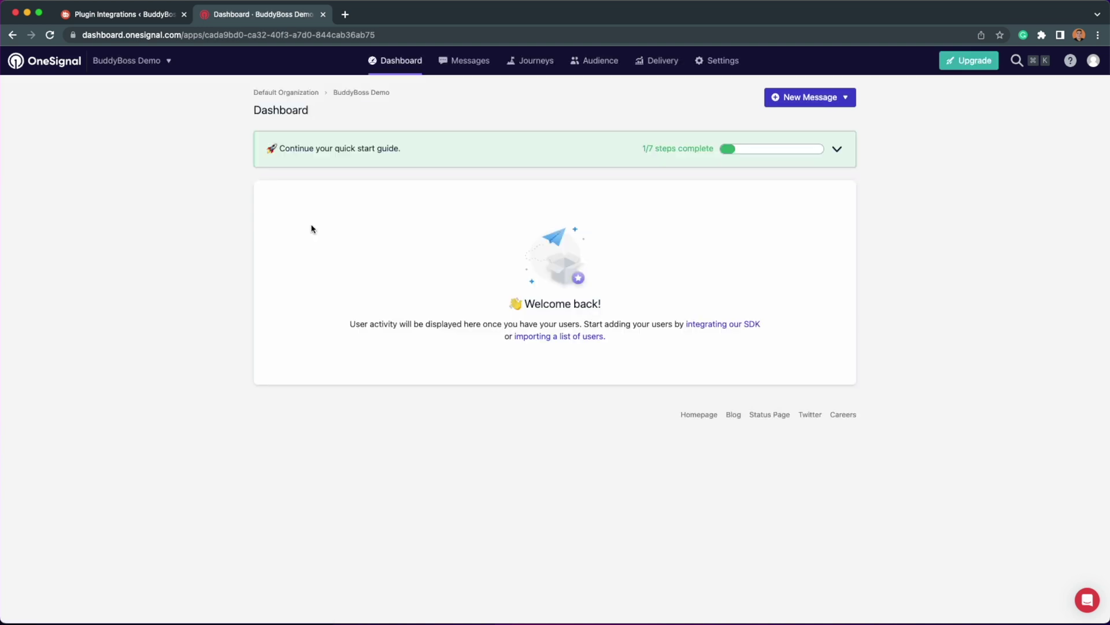
click(723, 61)
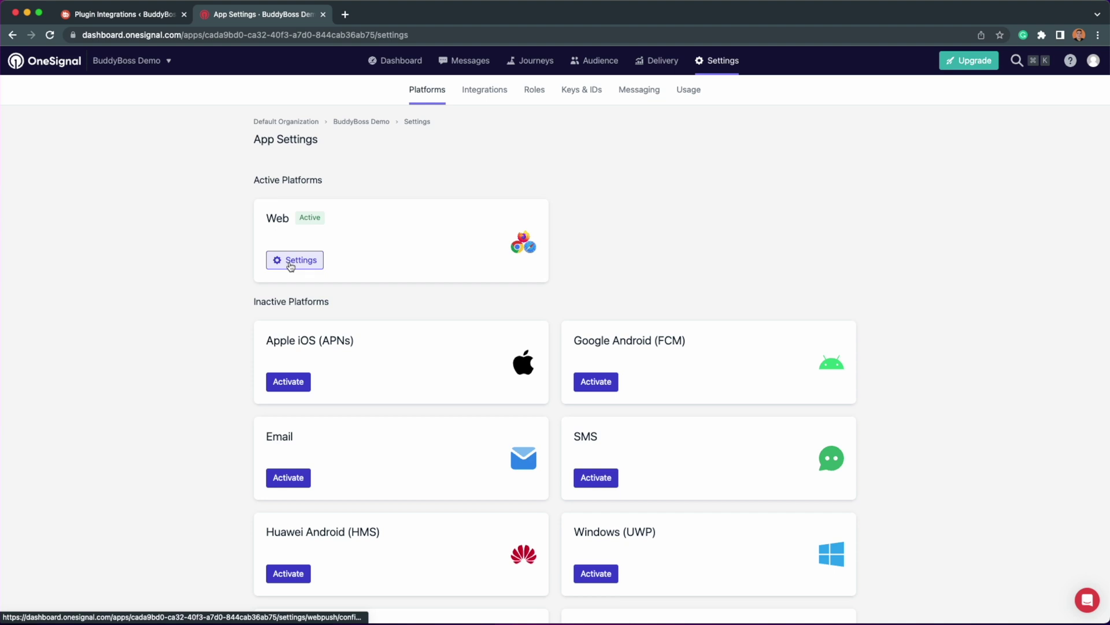
- Open the Web platform configuration, choose Custom Code, and check the site name and URL fields
click(290, 265)
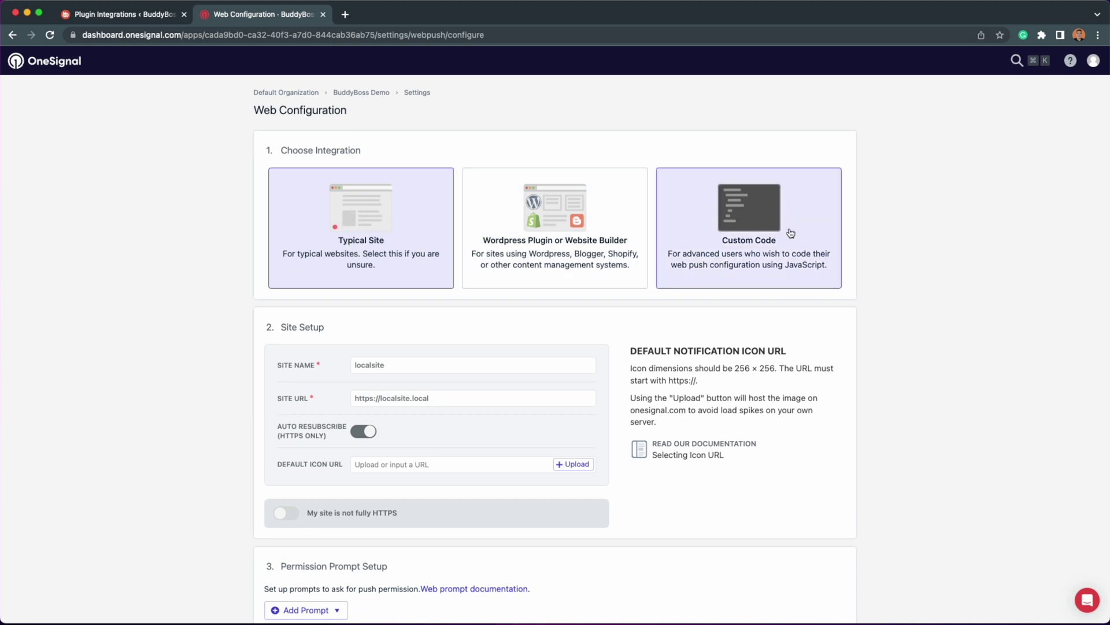
click(750, 245)
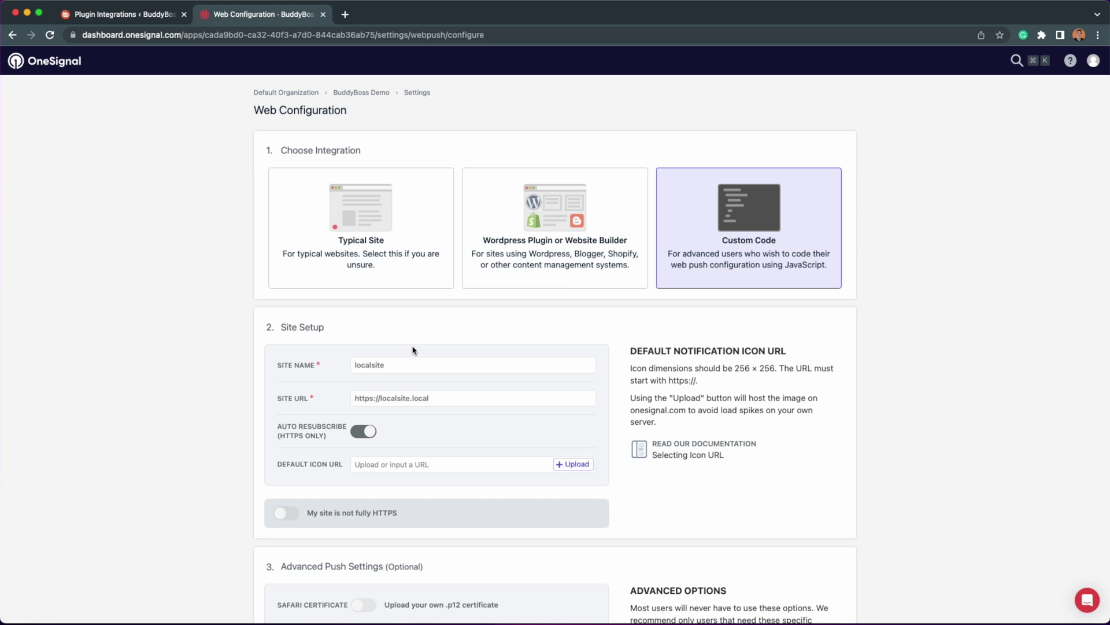
click(378, 366)
click(377, 397)
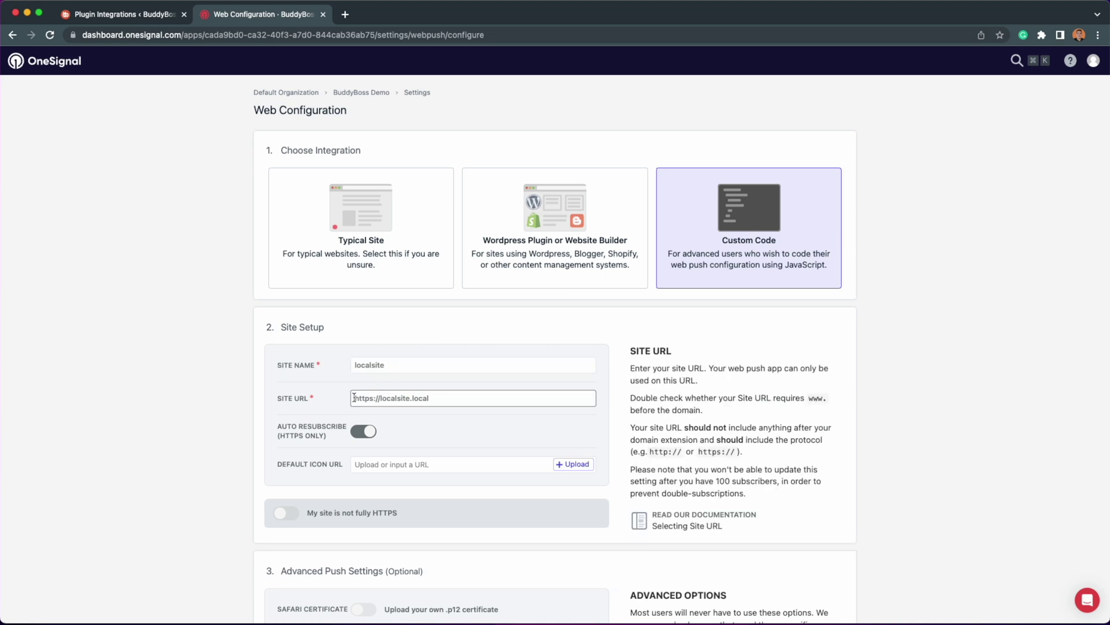
- Upload the BuddyBoss logo as the default notification icon and save the web configuration
click(376, 465)
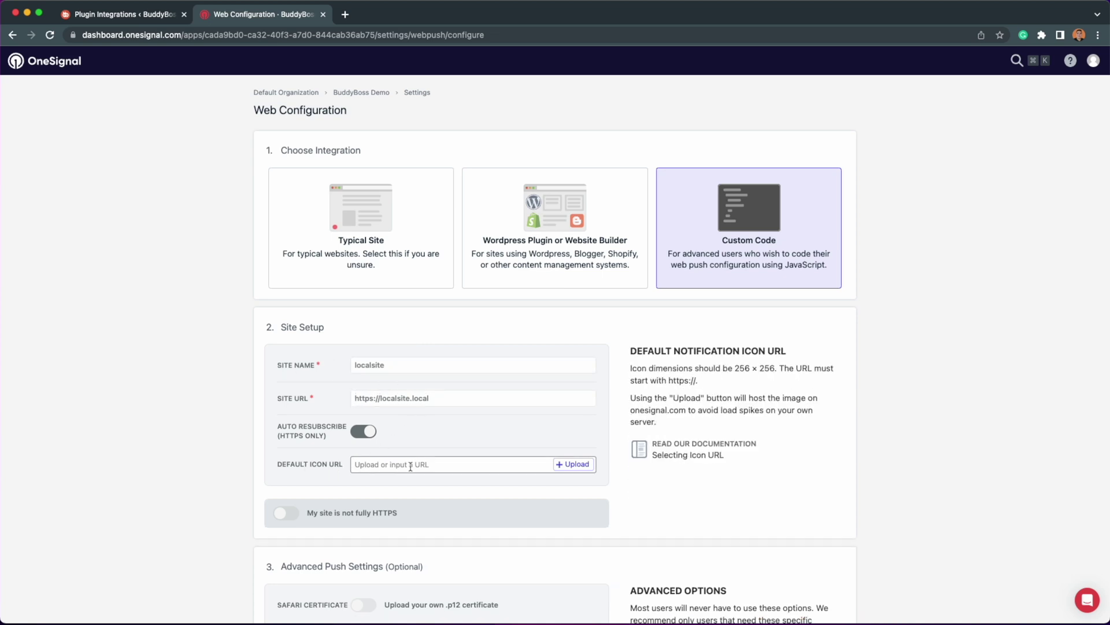
click(563, 465)
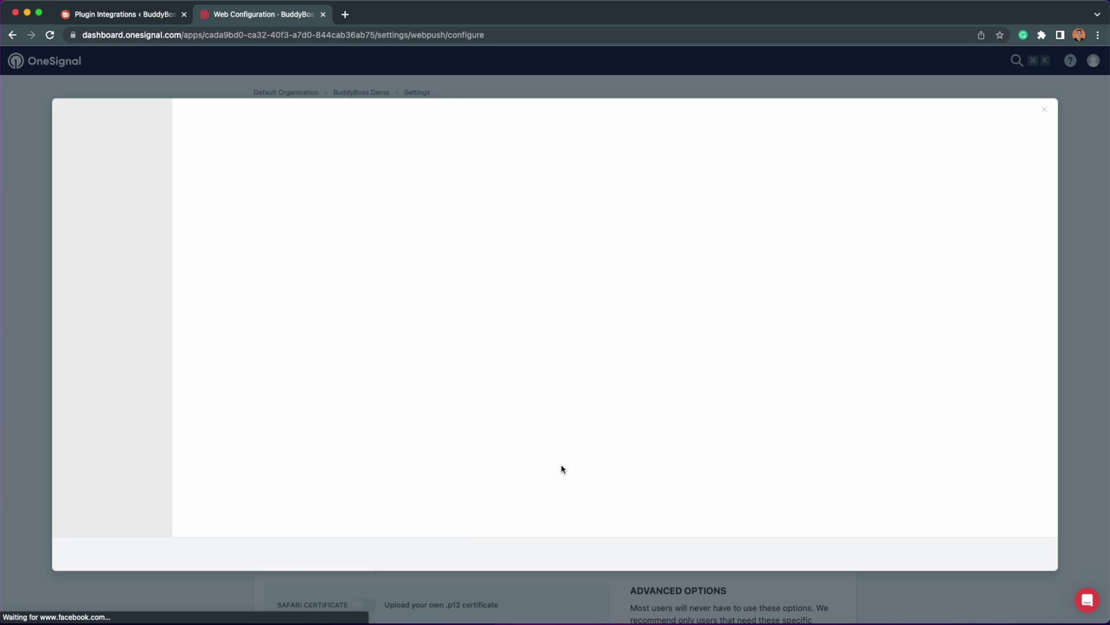
drag(376, 620, 545, 396)
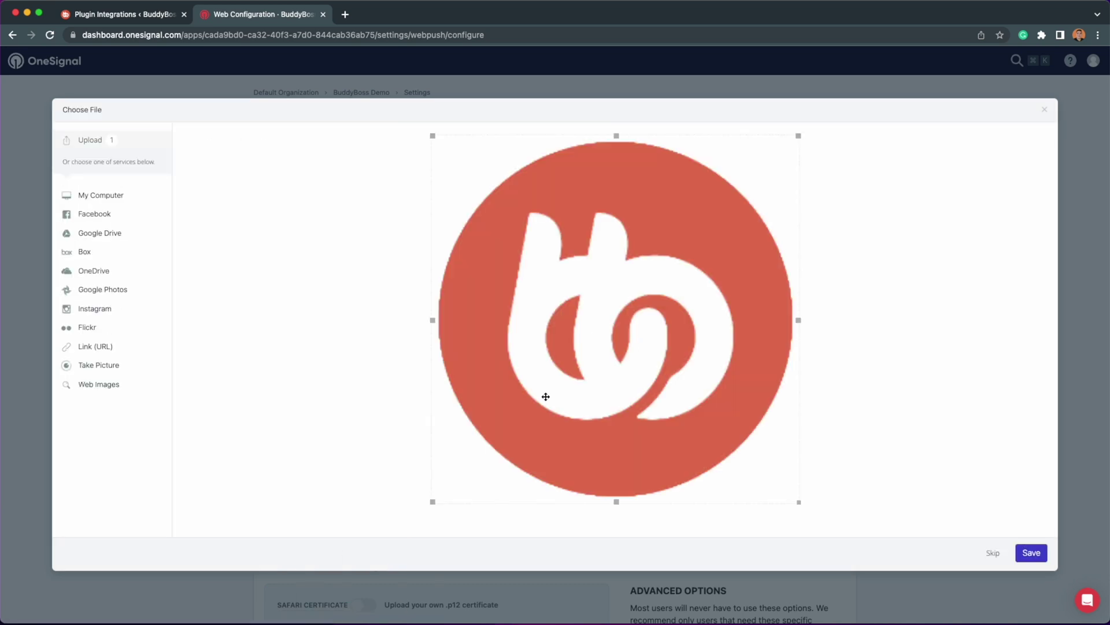
click(1031, 555)
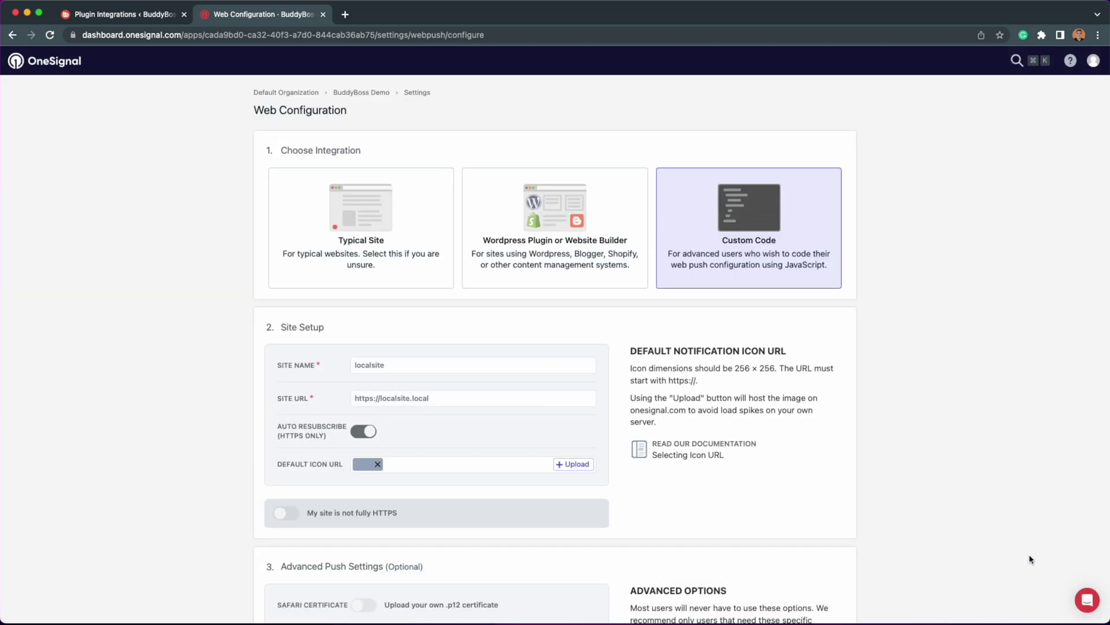
scroll(493, 543, down, 5)
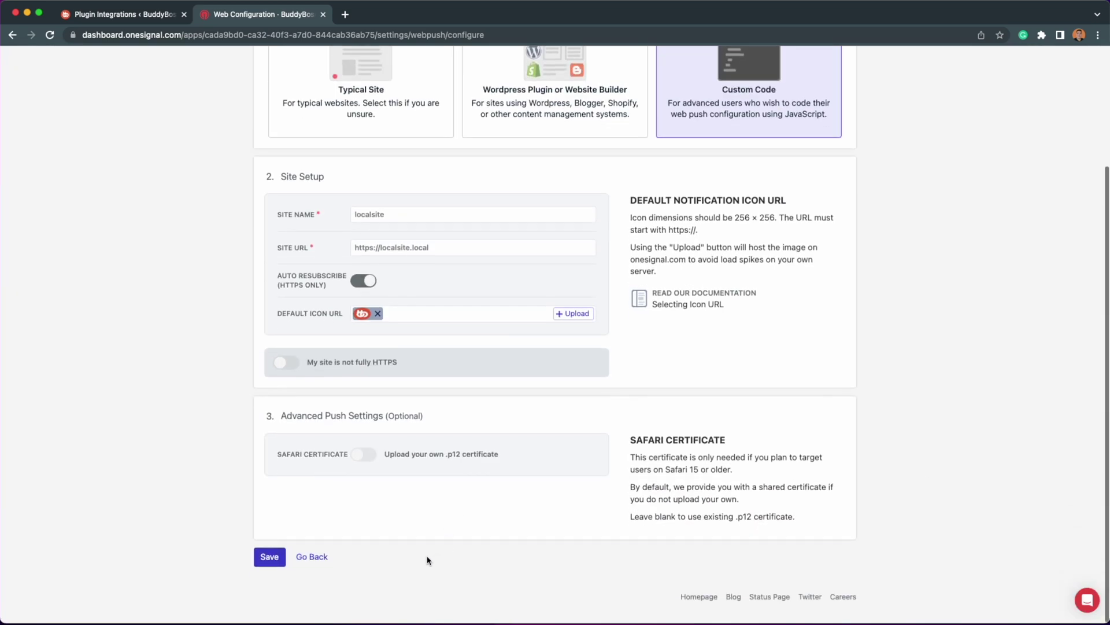
click(269, 556)
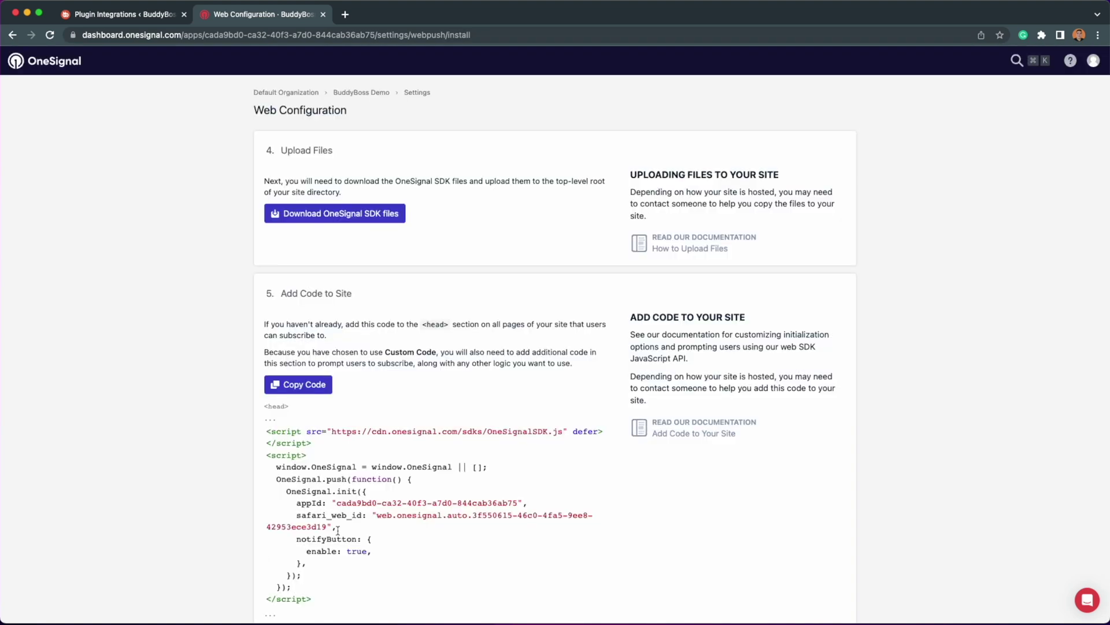
scroll(338, 530, down, 4)
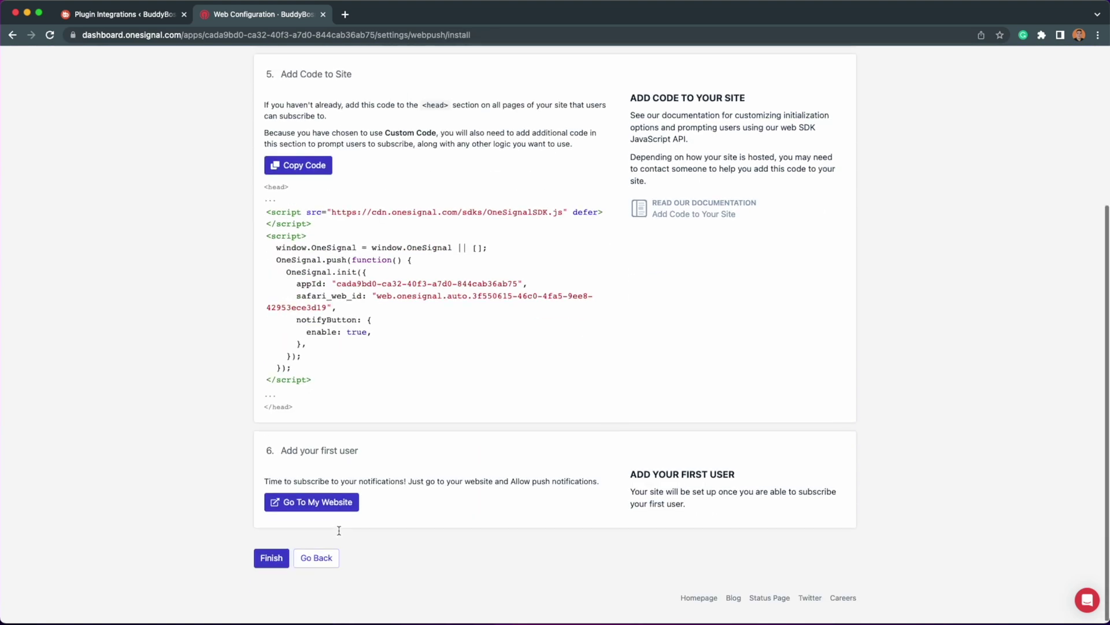
- Finish the web setup, then create a new Web app named 'Test Site'
click(270, 557)
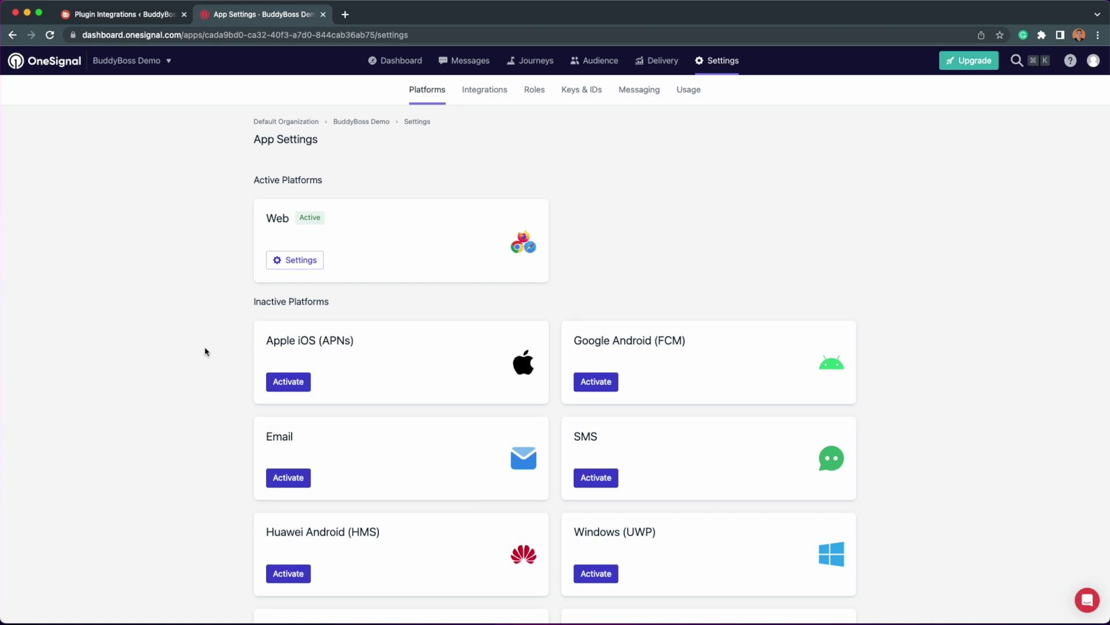
click(56, 62)
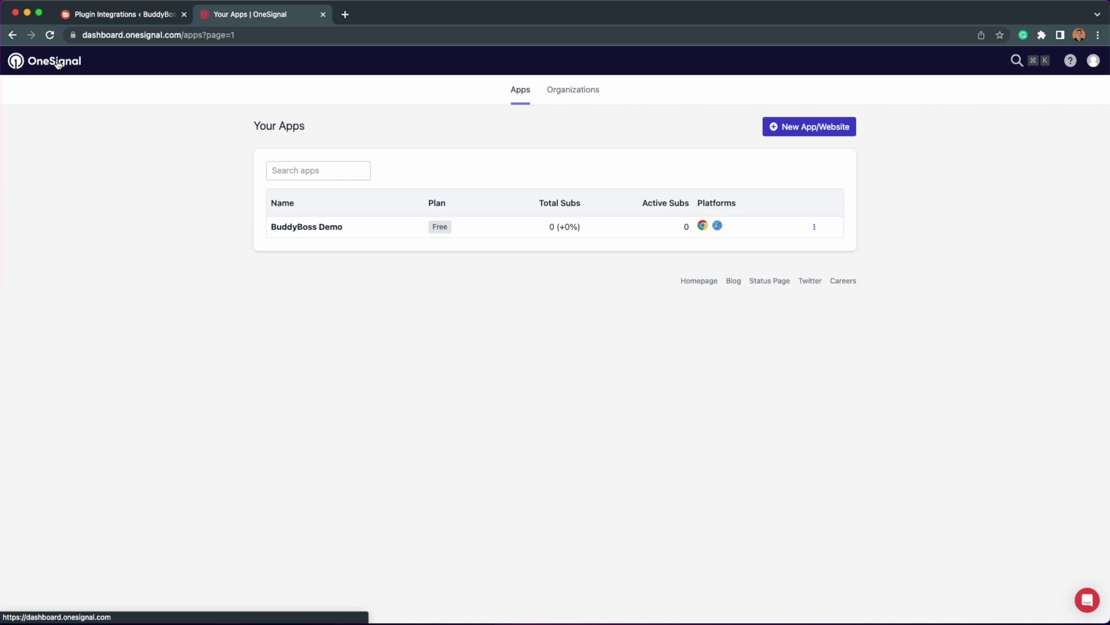
click(808, 128)
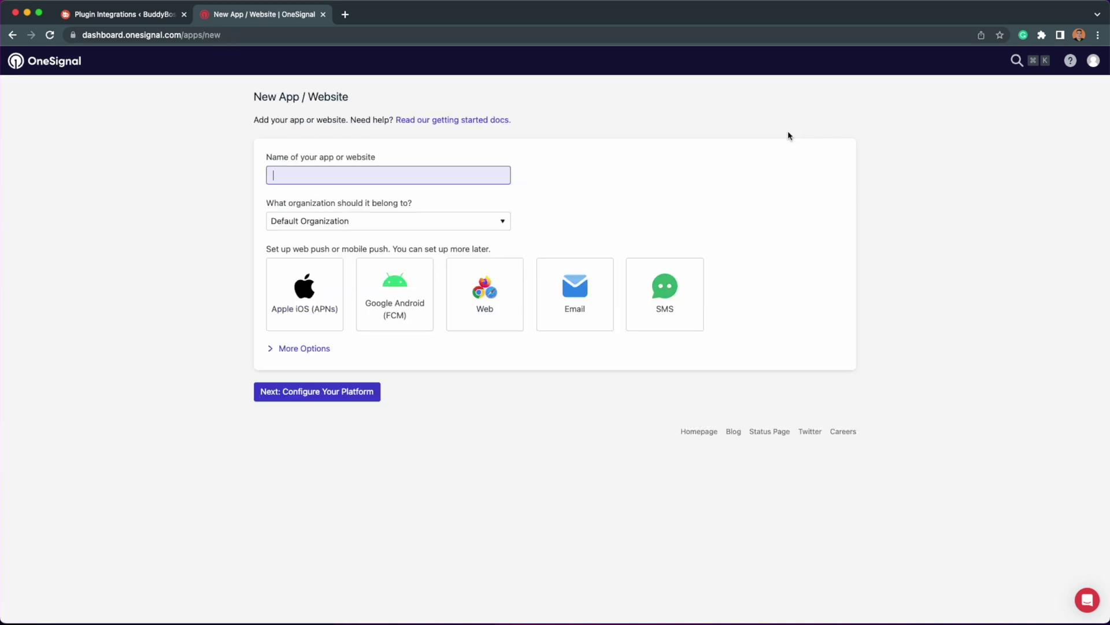
text(Test Site)
click(466, 307)
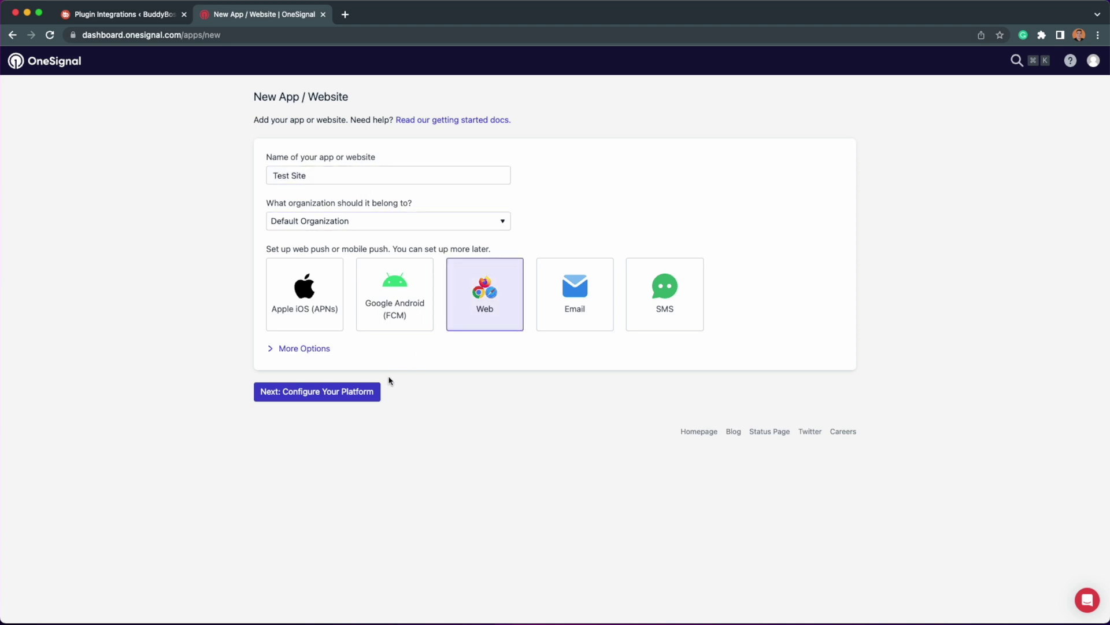
click(303, 396)
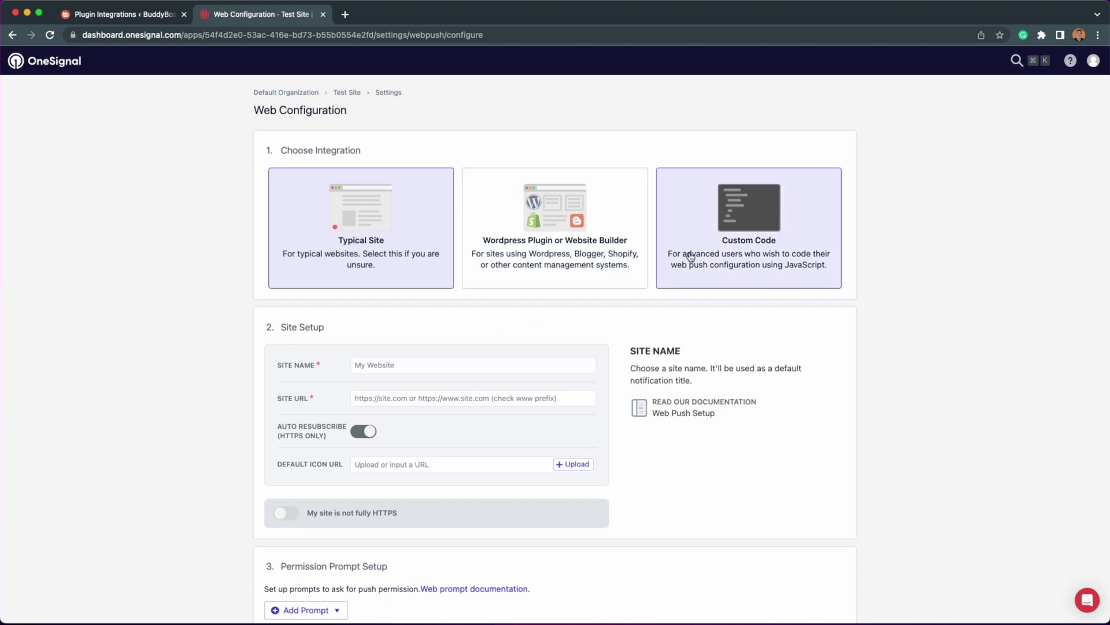
- Choose Custom Code for Test Site, copy the OneSignal App ID from Keys & IDs, and return to WordPress
click(729, 256)
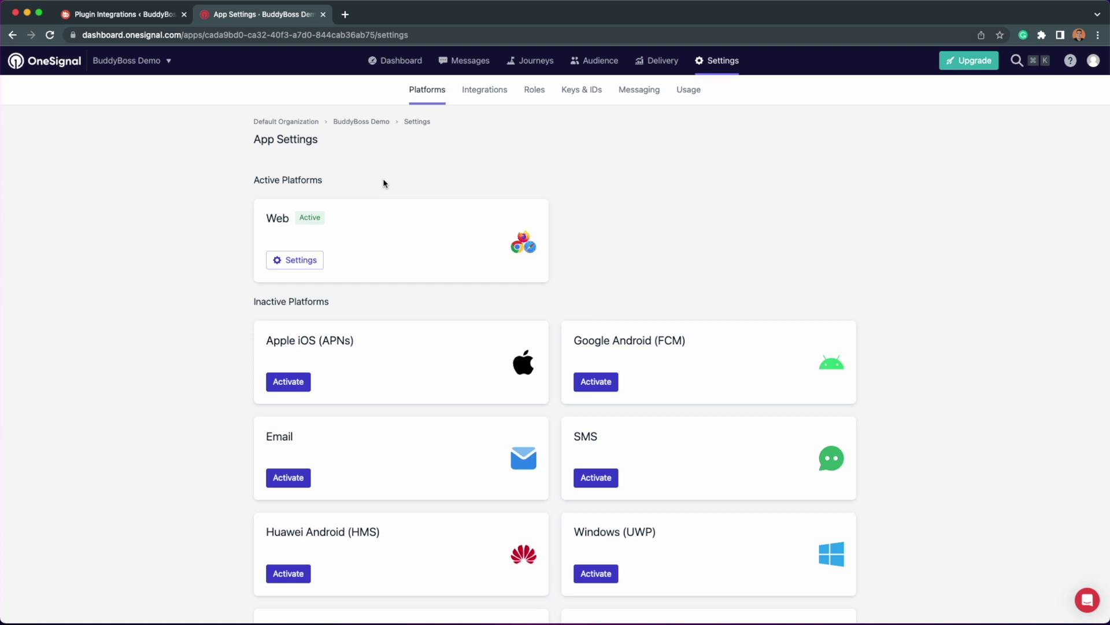
click(583, 91)
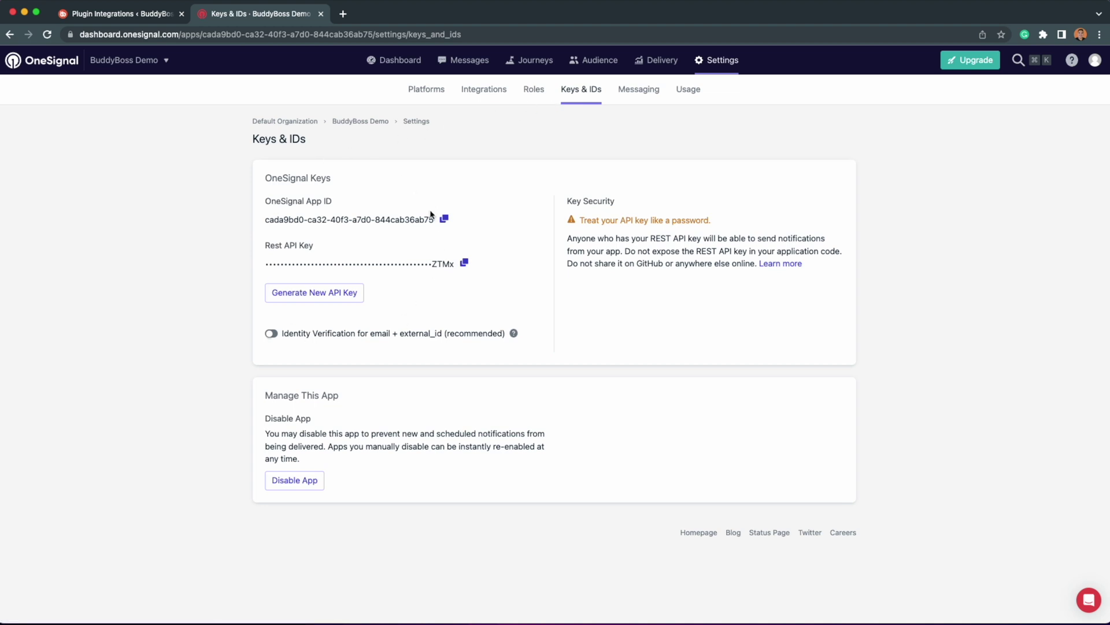
click(443, 220)
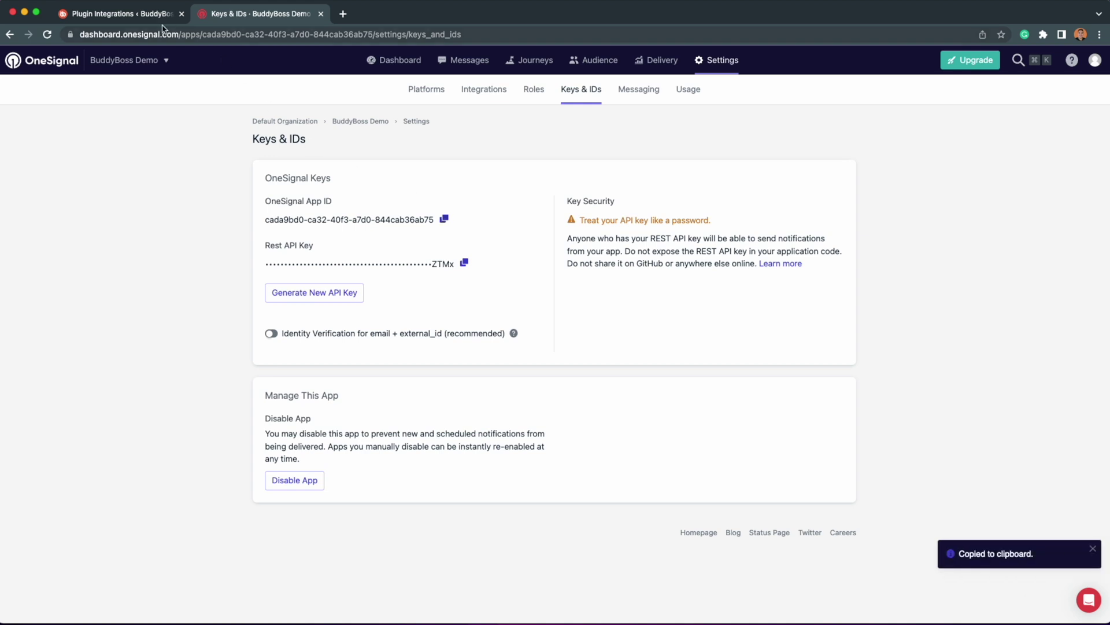
click(119, 14)
- Paste the copied App ID into the WordPress OneSignal App ID field
click(251, 250)
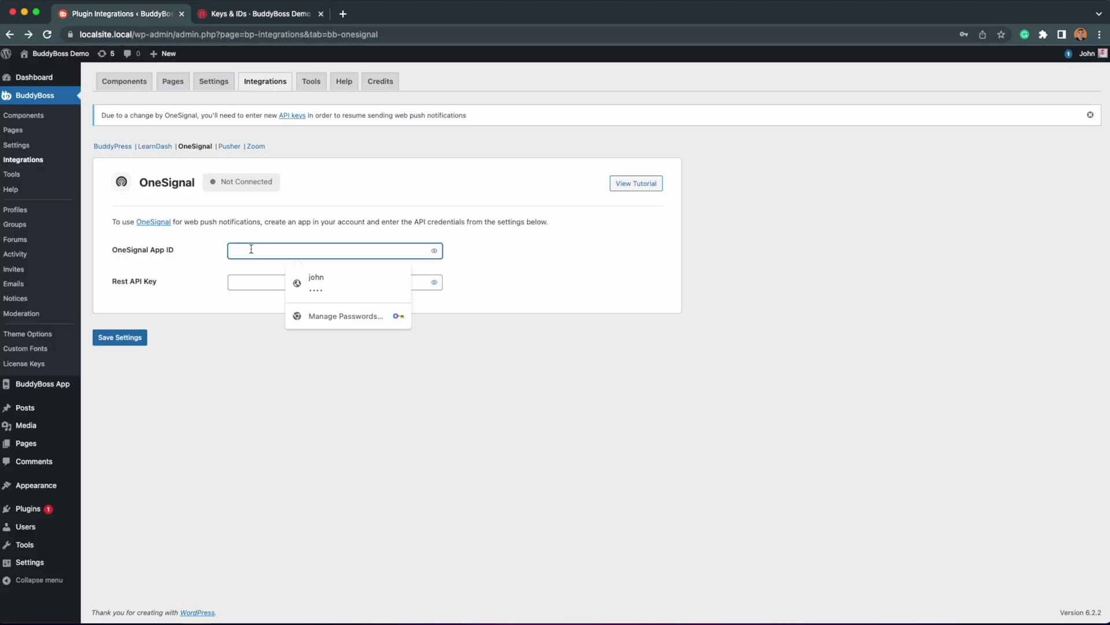
key(super+v)
click(310, 210)
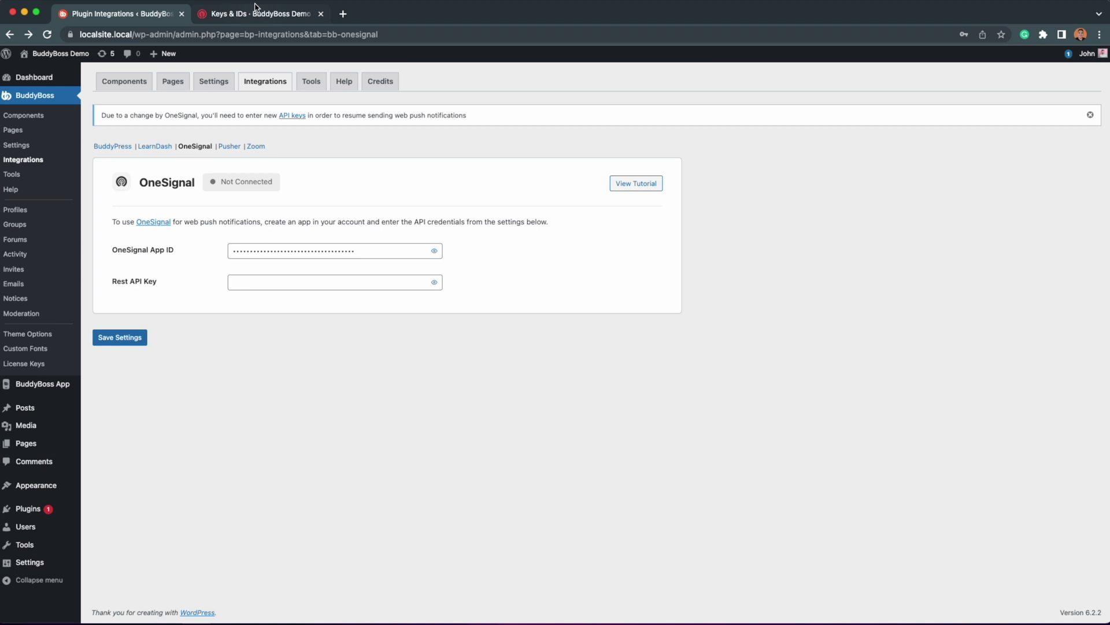
- Copy the Rest API Key from OneSignal, paste it into WordPress, and save the settings
click(256, 13)
click(464, 263)
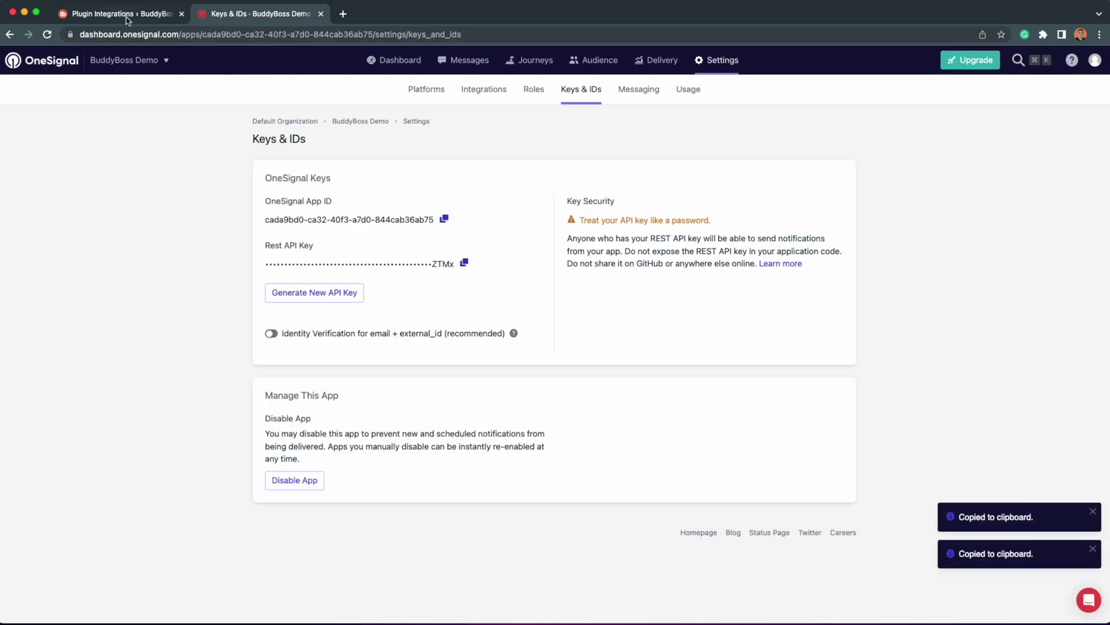
click(127, 18)
click(277, 281)
key(super+v)
click(229, 313)
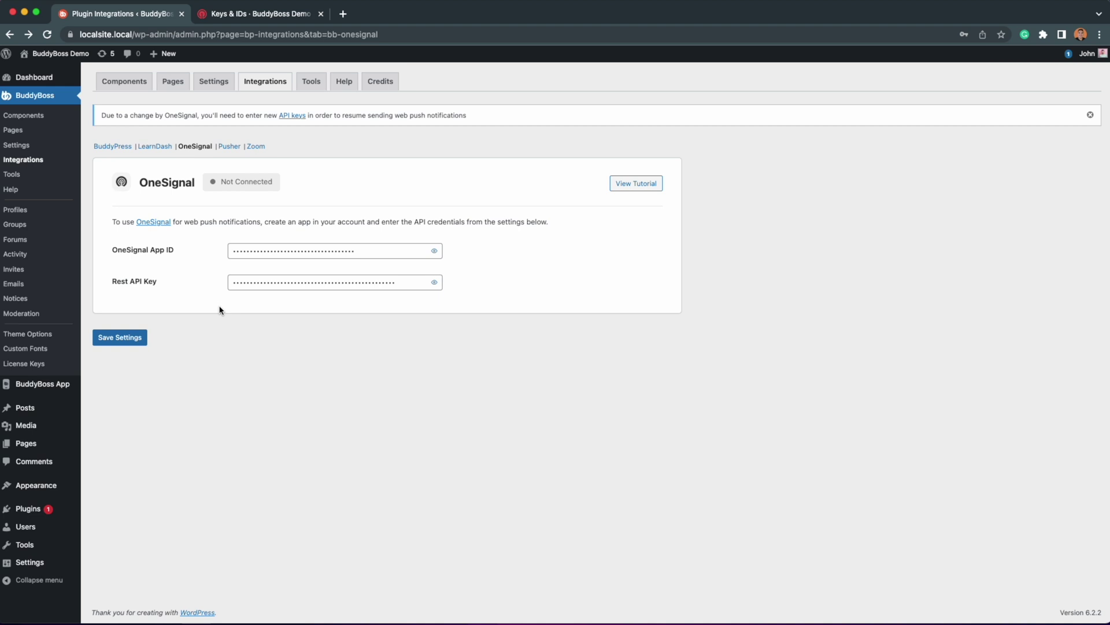
click(118, 339)
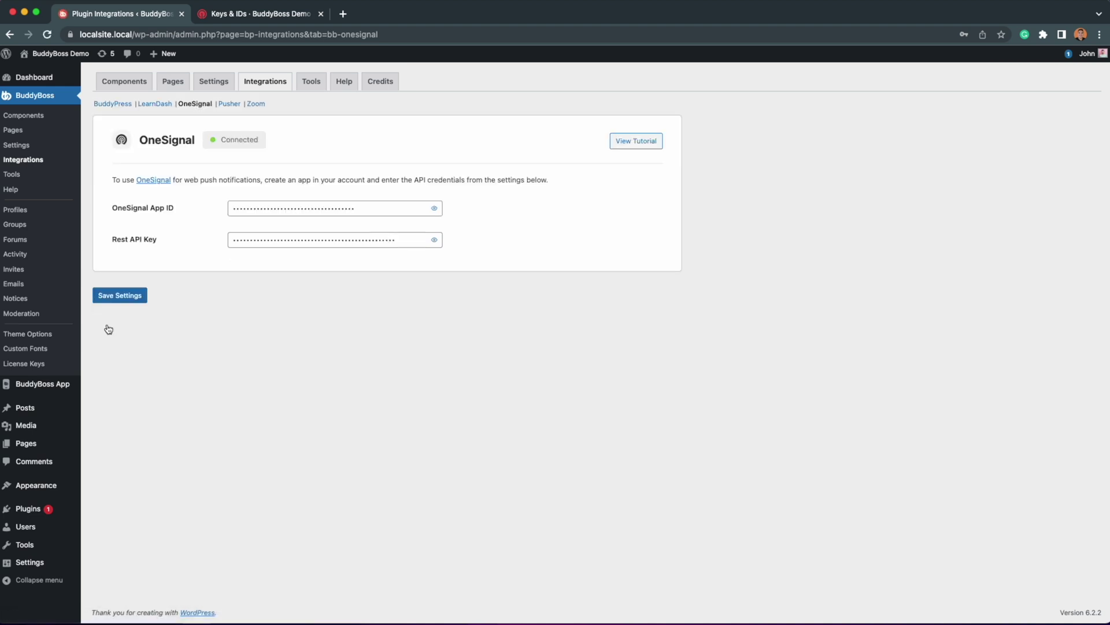